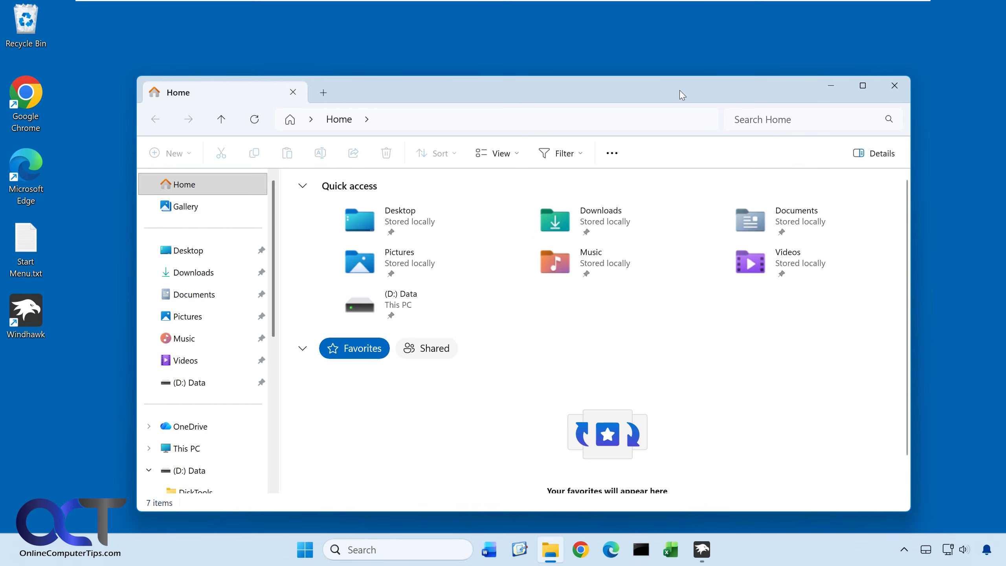
Step: Switch from File Explorer to Windhawk and look over its installed and featured mods
mouse_move(682, 95)
left_mouse_down()
mouse_move(684, 196)
mouse_move(669, 90)
left_mouse_up()
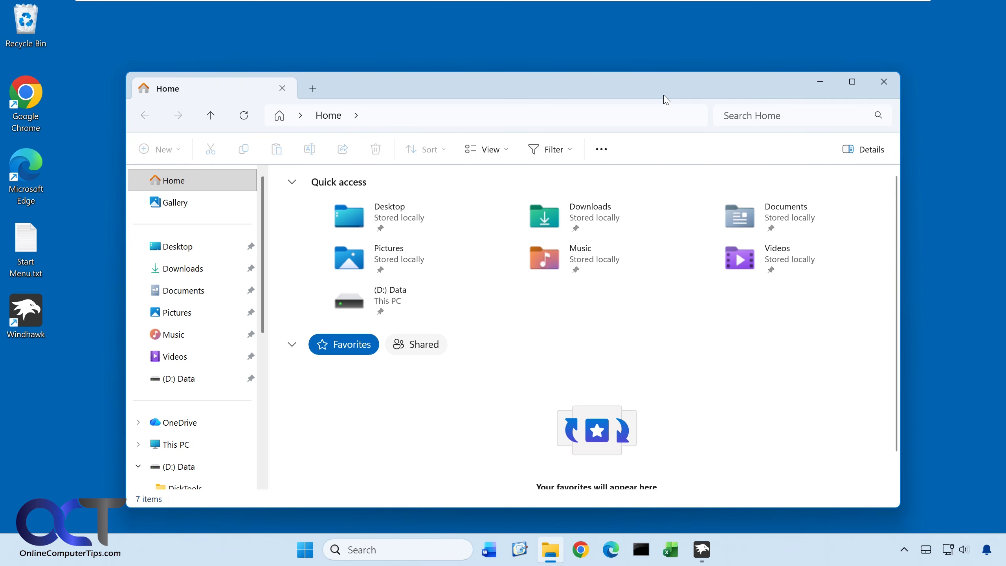
left_click(701, 549)
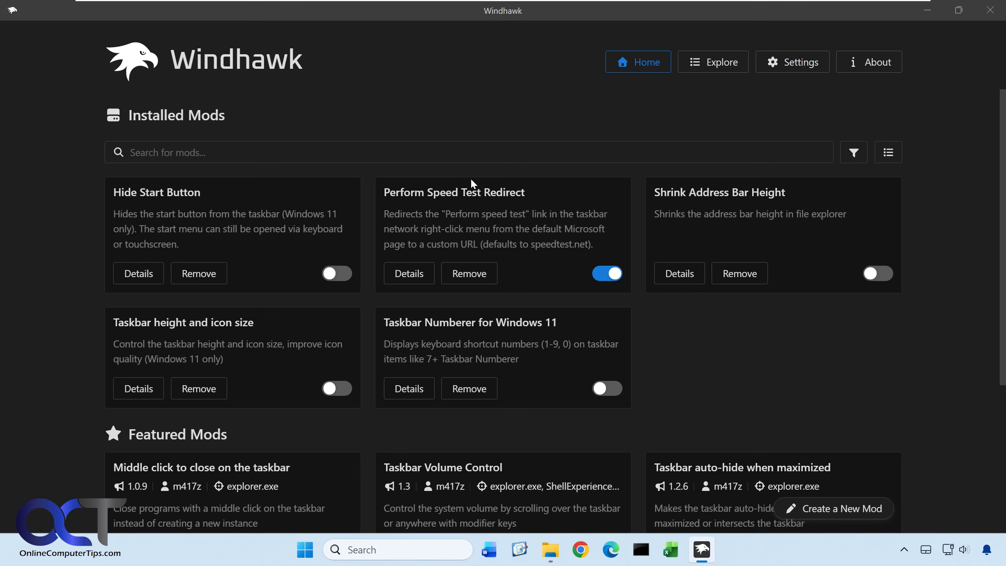
scroll(377, 308, "down", 5)
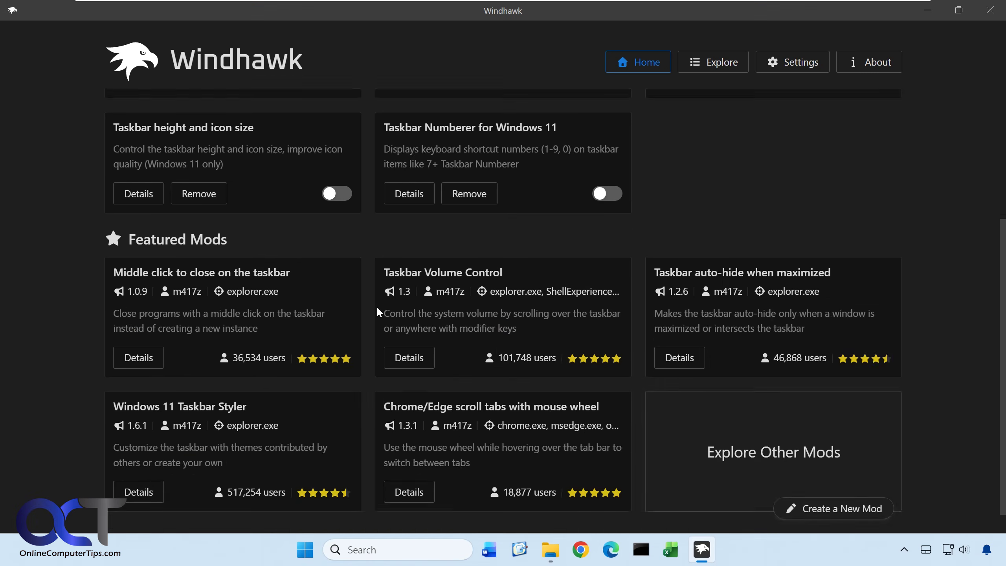
scroll(376, 308, "up", 5)
Step: Browse the mod catalogue with its sorting options and search it for "Taskbar Z-Order Override"
left_click(696, 73)
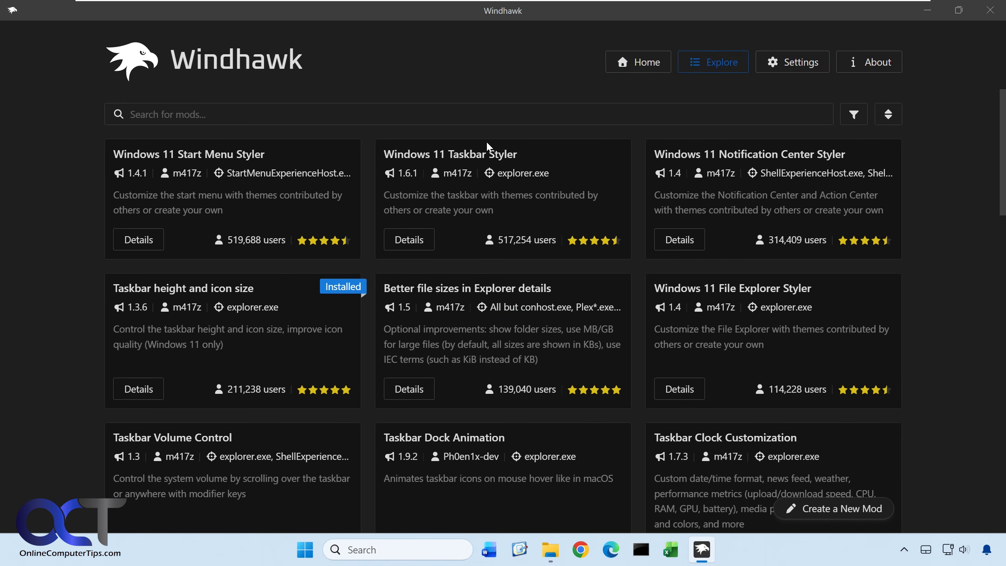
left_click(893, 111)
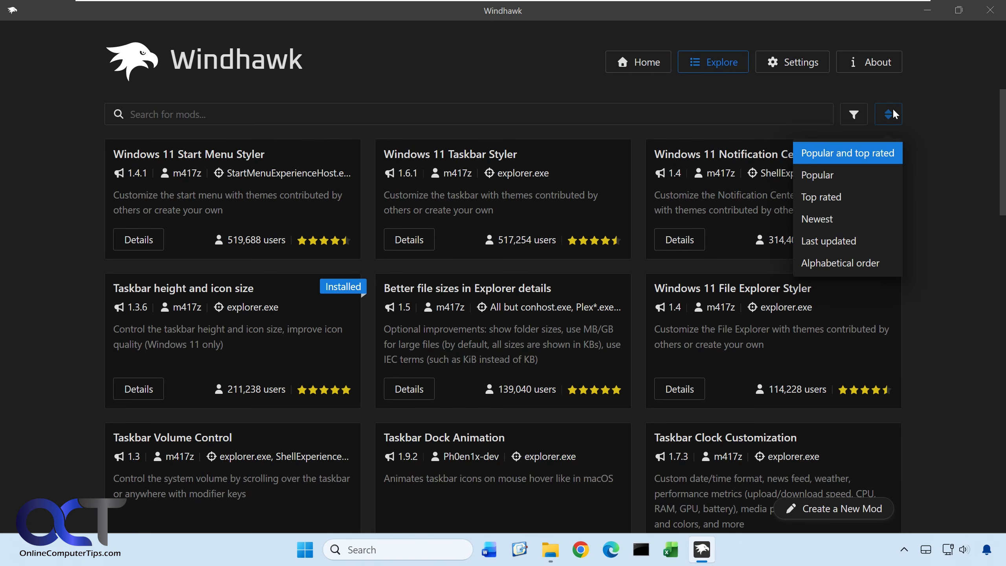
left_click(926, 155)
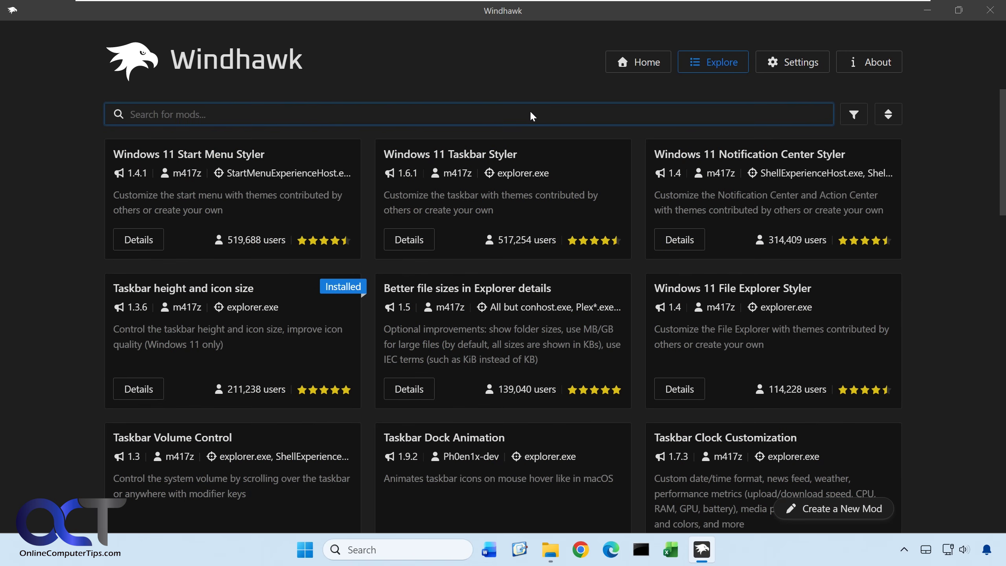
type("Taskbar Z-Order Override")
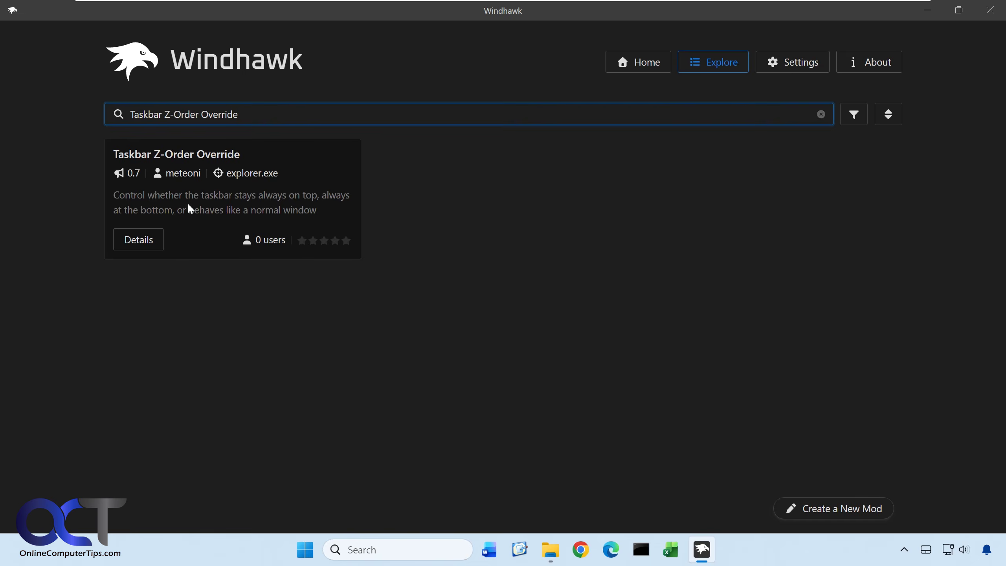
Step: Install the Taskbar Z-Order Override mod from its details page, accepting the risk
left_click(151, 239)
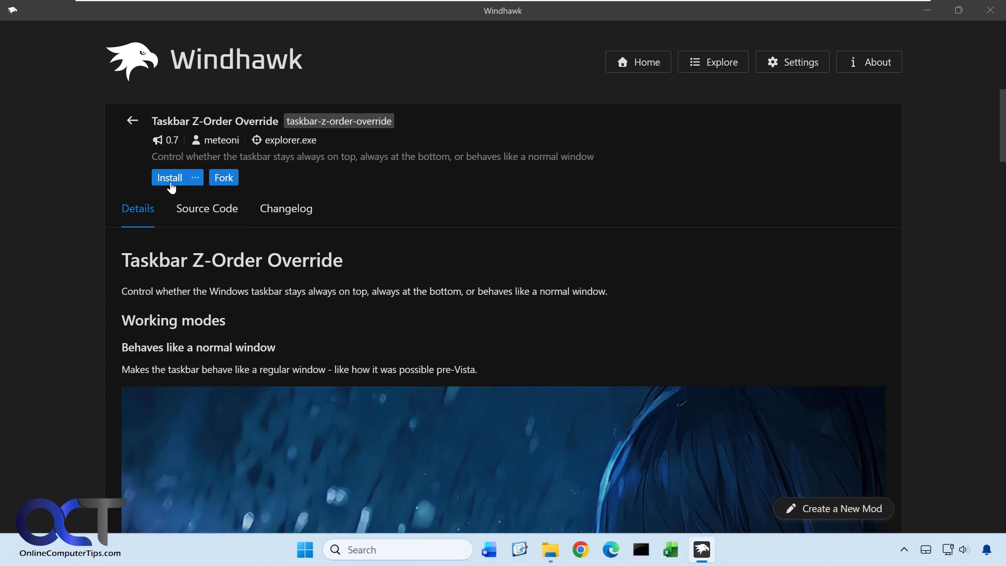
left_click(170, 178)
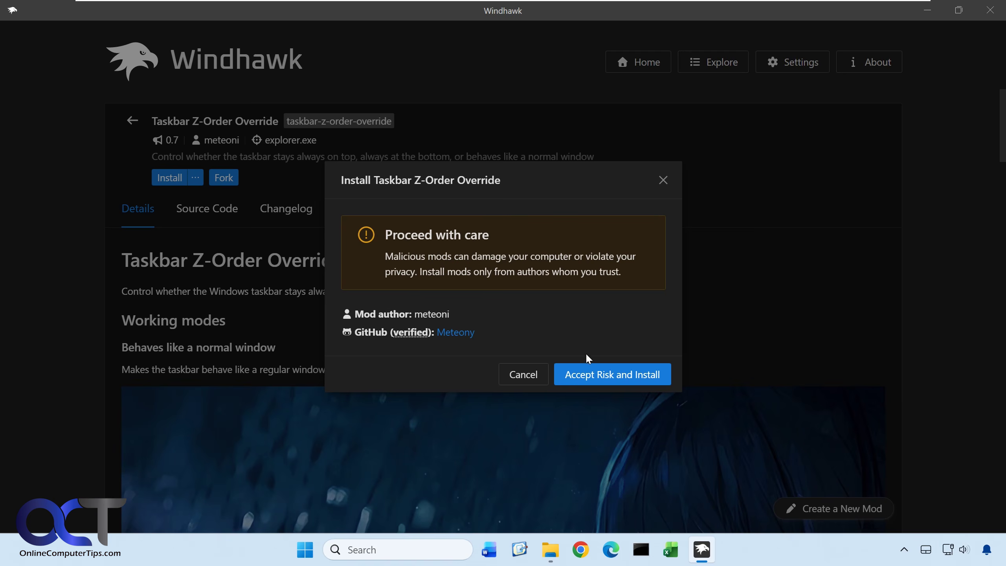
left_click(594, 374)
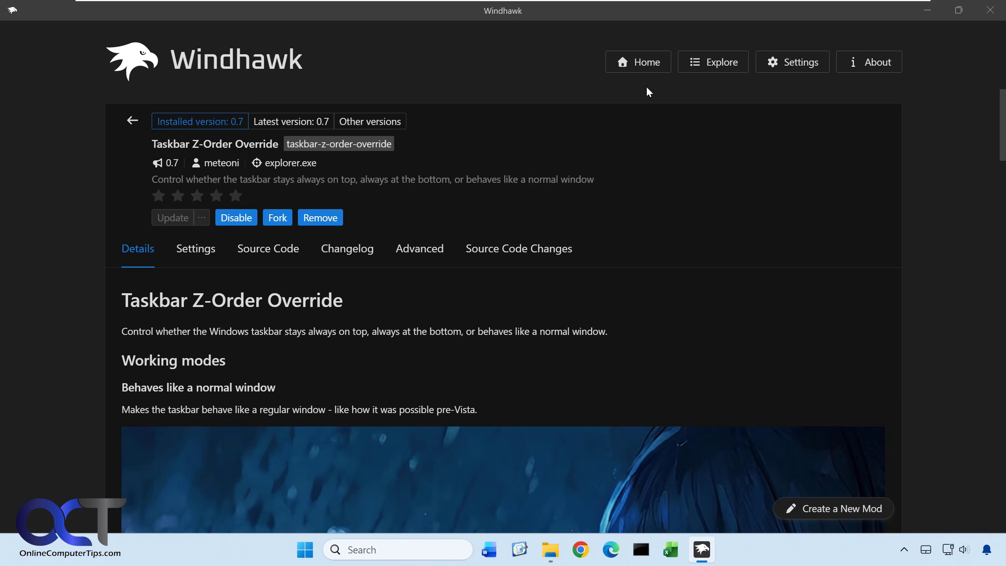
Step: Open the settings of the newly installed Taskbar Z-Order Override mod from the list of installed mods
left_click(646, 66)
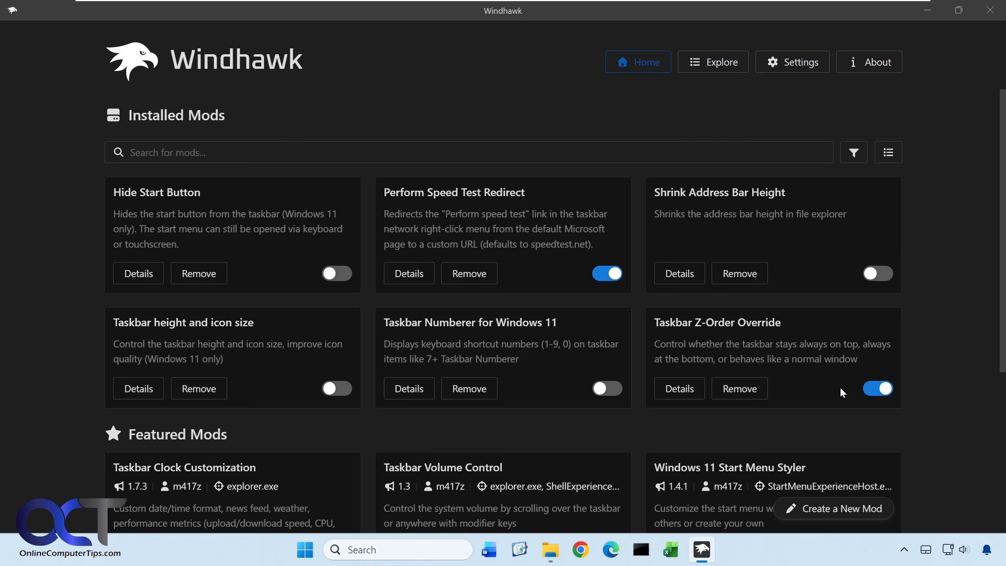
left_click(694, 390)
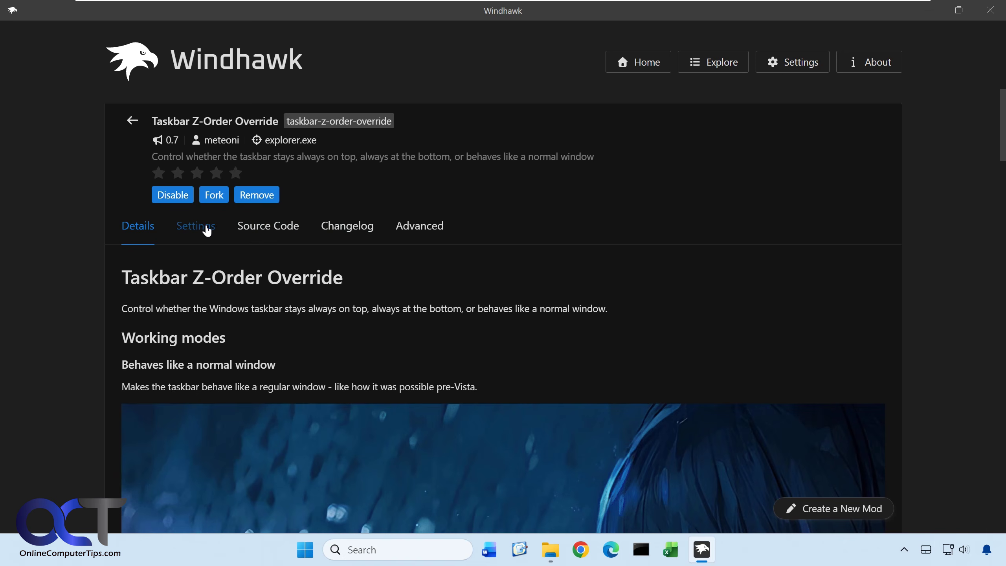
left_click(207, 230)
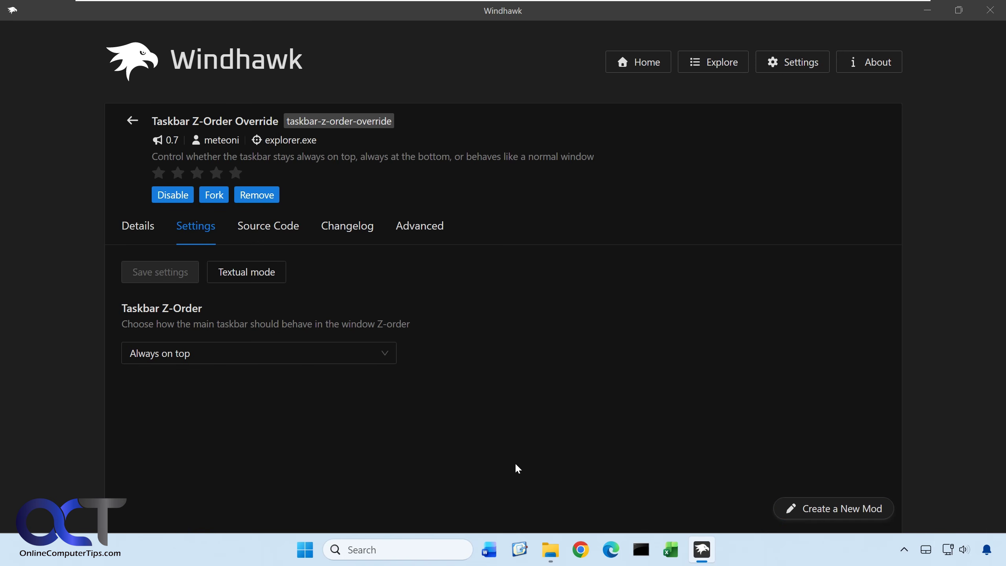
Step: Switch to File Explorer and move its window around to test the Always on top taskbar mode, and minimize it
left_click(550, 549)
mouse_move(551, 98)
left_mouse_down()
mouse_move(562, 183)
mouse_move(555, 198)
mouse_move(546, 87)
left_mouse_up()
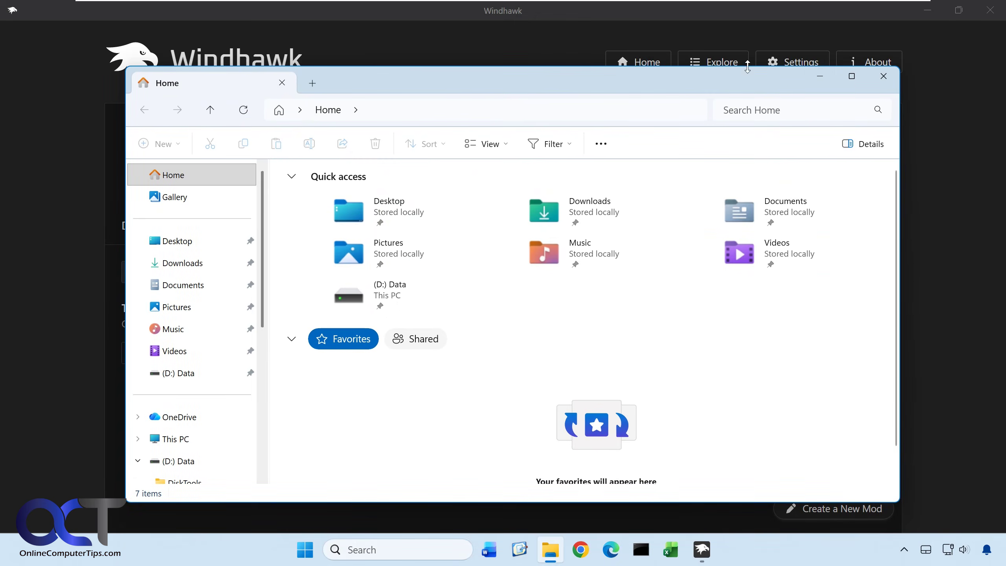
left_click(819, 76)
Step: Set the mod's Taskbar Z-Order to Always at bottom and save the settings
left_click(254, 348)
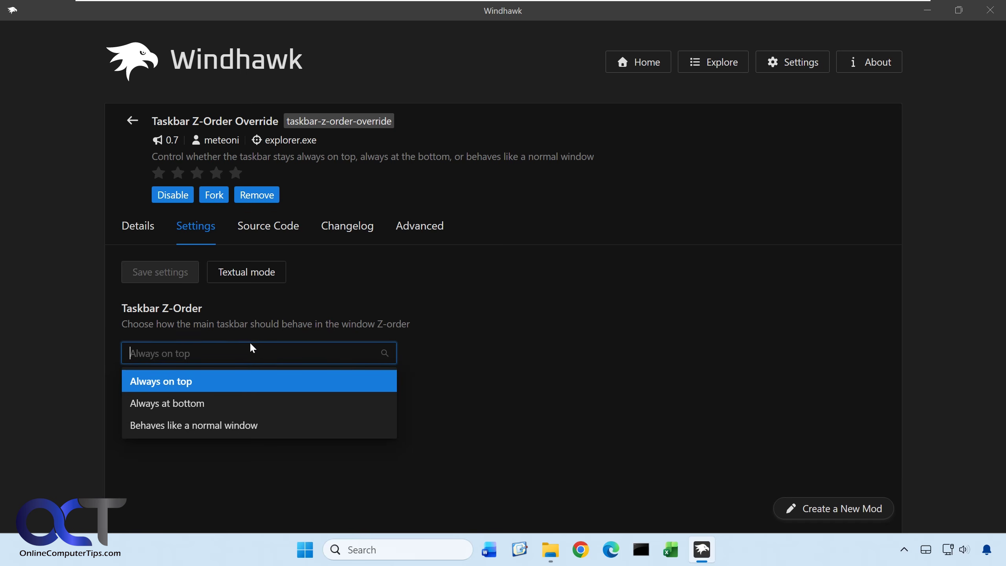
left_click(217, 398)
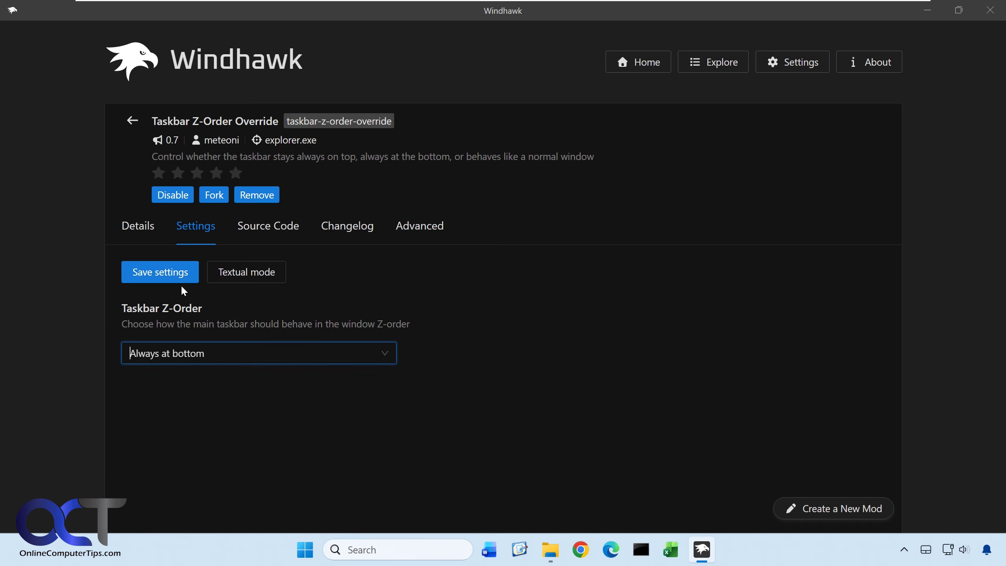
left_click(174, 274)
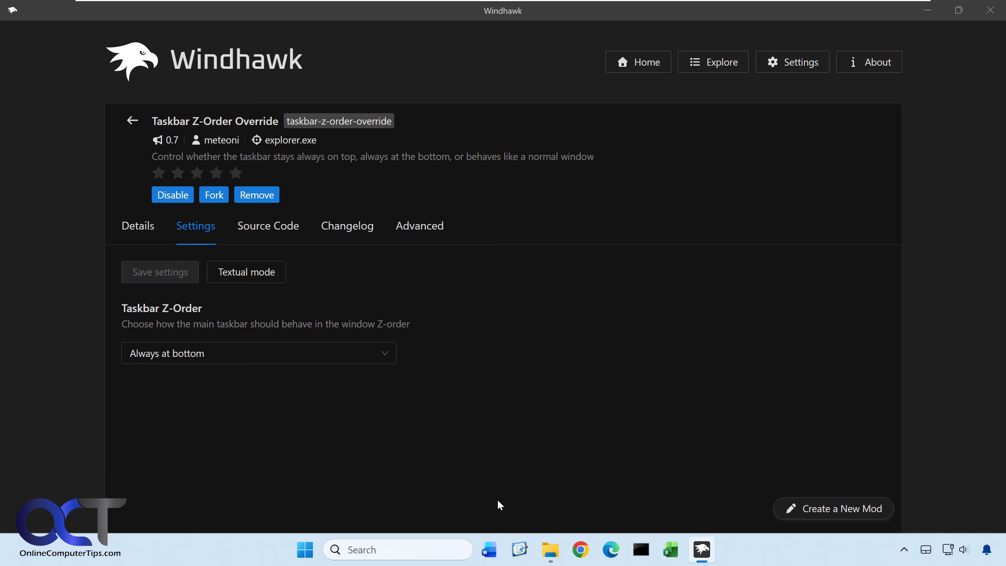
Step: Test the Always at bottom mode by moving the File Explorer window over the taskbar, and return to Windhawk
left_click(550, 549)
mouse_move(512, 86)
left_mouse_down()
mouse_move(527, 204)
mouse_move(513, 115)
mouse_move(526, 167)
mouse_move(498, 99)
mouse_move(500, 152)
mouse_move(494, 78)
mouse_move(496, 141)
mouse_move(496, 90)
left_mouse_up()
left_click(942, 282)
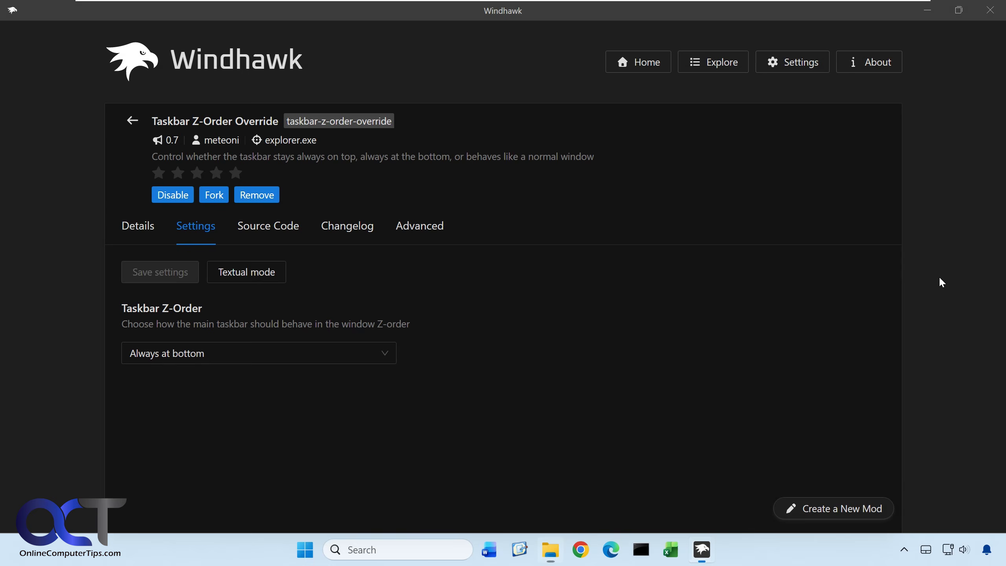
Step: Change the Taskbar Z-Order to Behaves like a normal window and save the settings
left_click(272, 350)
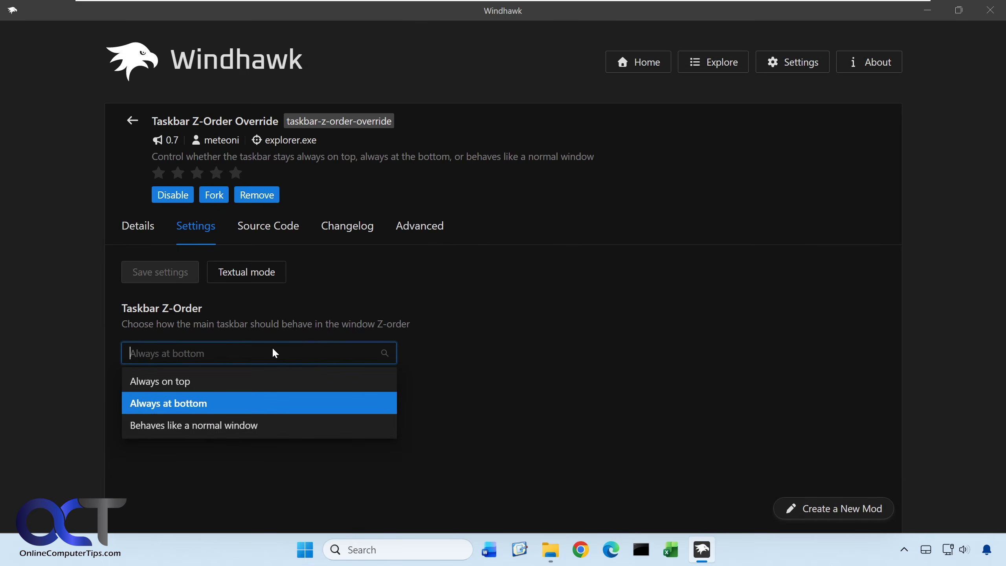
left_click(230, 425)
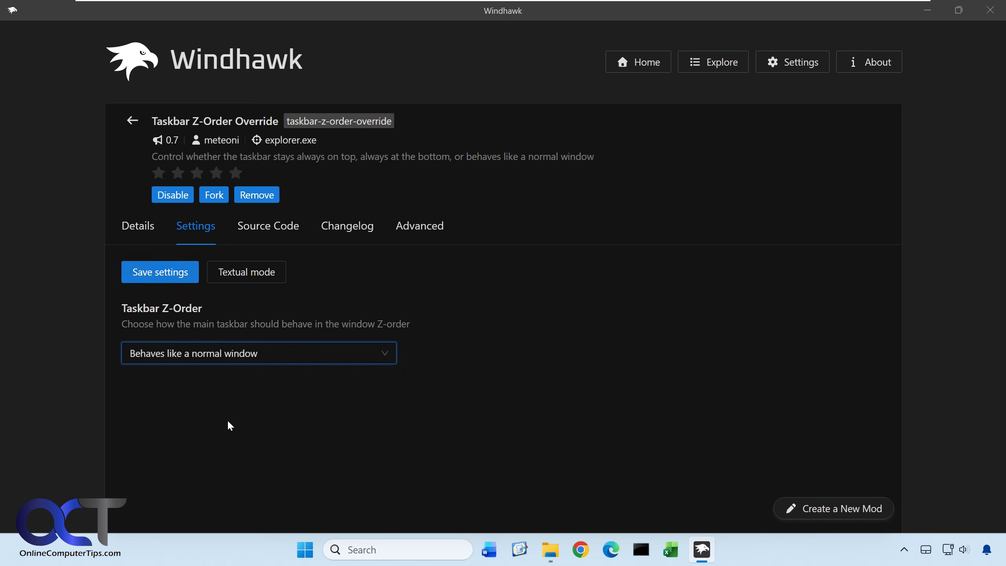
left_click(179, 277)
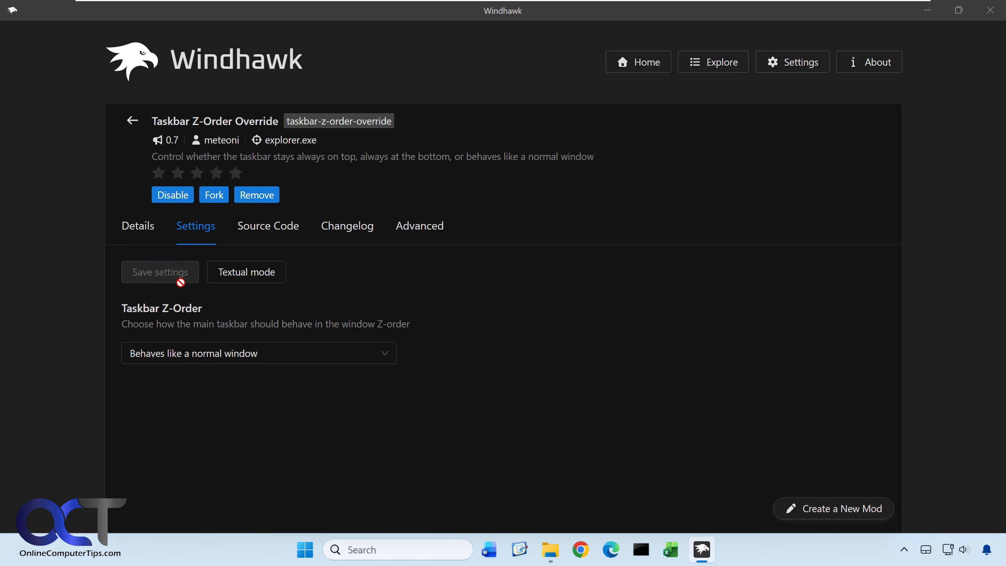
Step: Test the normal-window taskbar mode by moving the File Explorer window around, and return to Windhawk
left_click(551, 549)
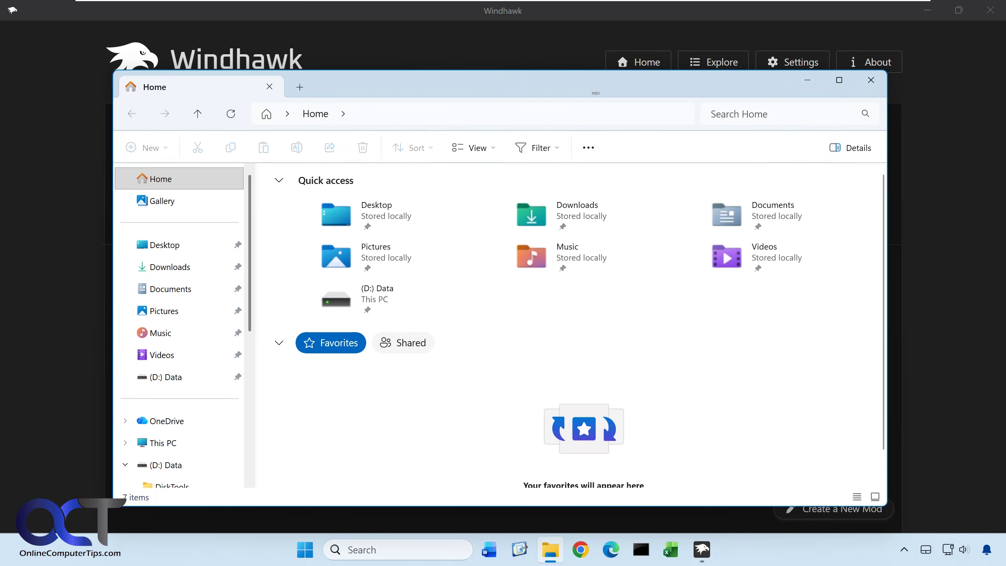
left_click_drag(590, 99, 615, 99)
left_click(130, 404)
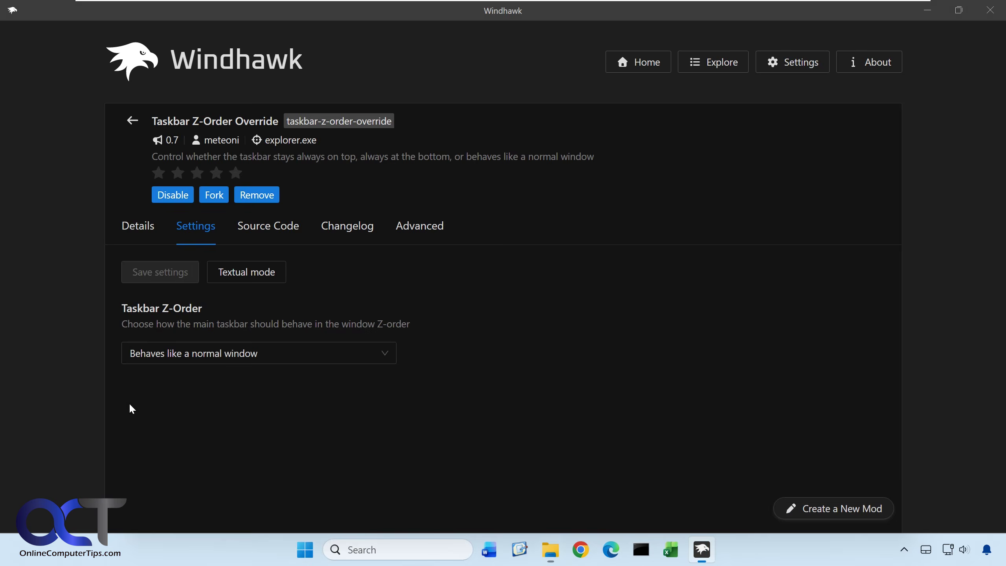
Step: Switch the Taskbar Z-Order back to Always at bottom and save the settings
left_click(163, 350)
left_click(194, 402)
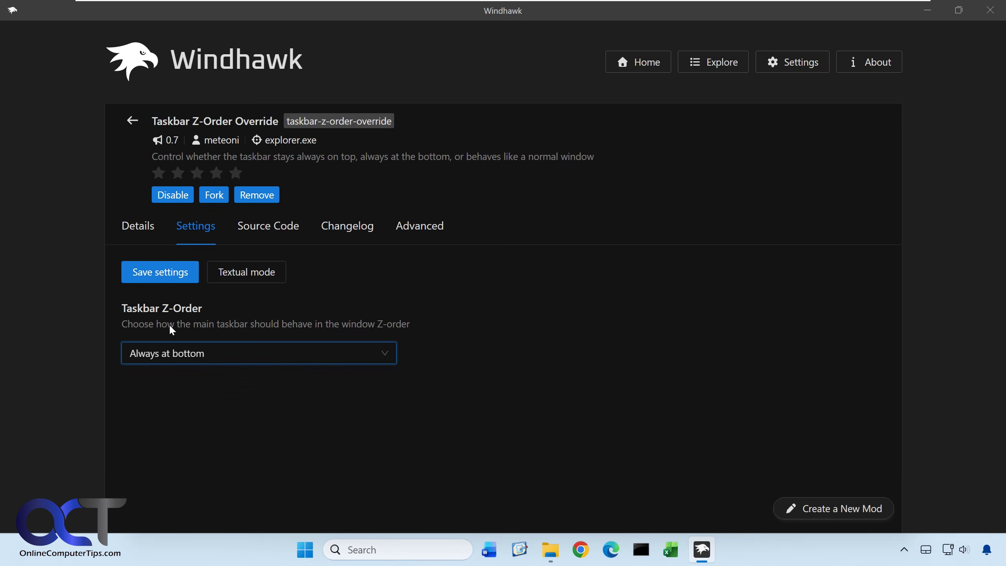
left_click(170, 284)
Step: Place the File Explorer window over the taskbar and show the hidden tray icons to test the Always at bottom mode
left_click(550, 549)
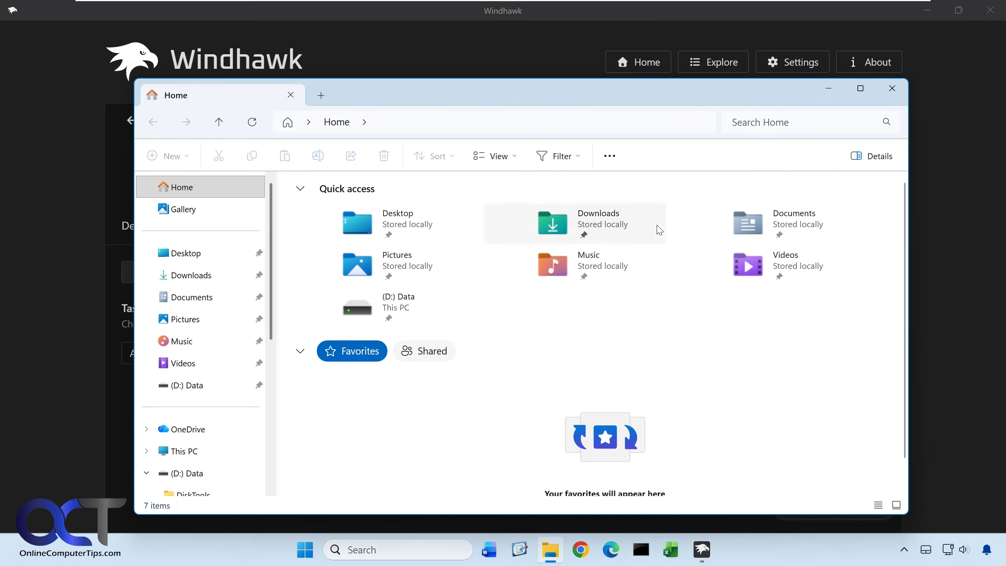
left_click_drag(707, 102, 701, 154)
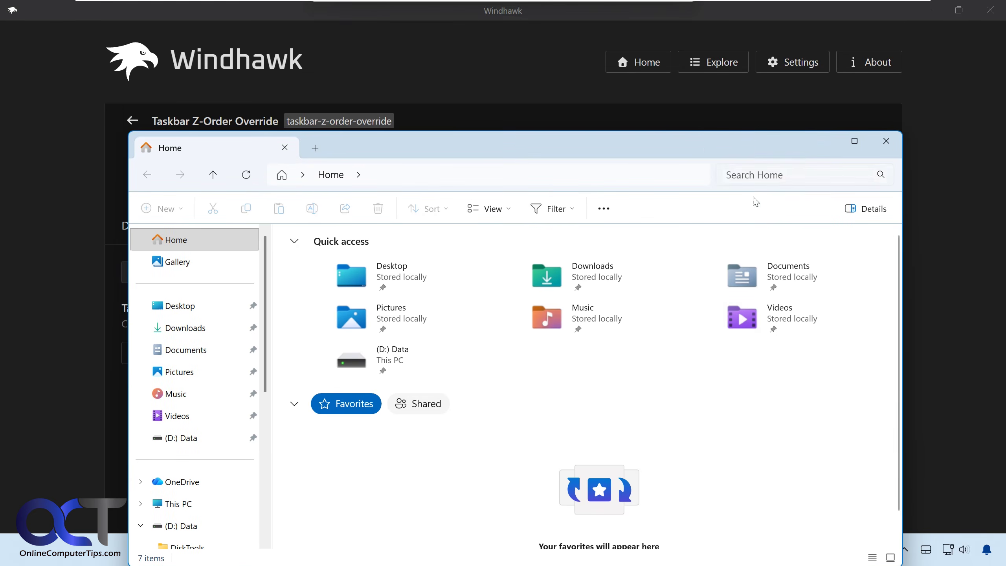
left_click(907, 554)
left_click(906, 554)
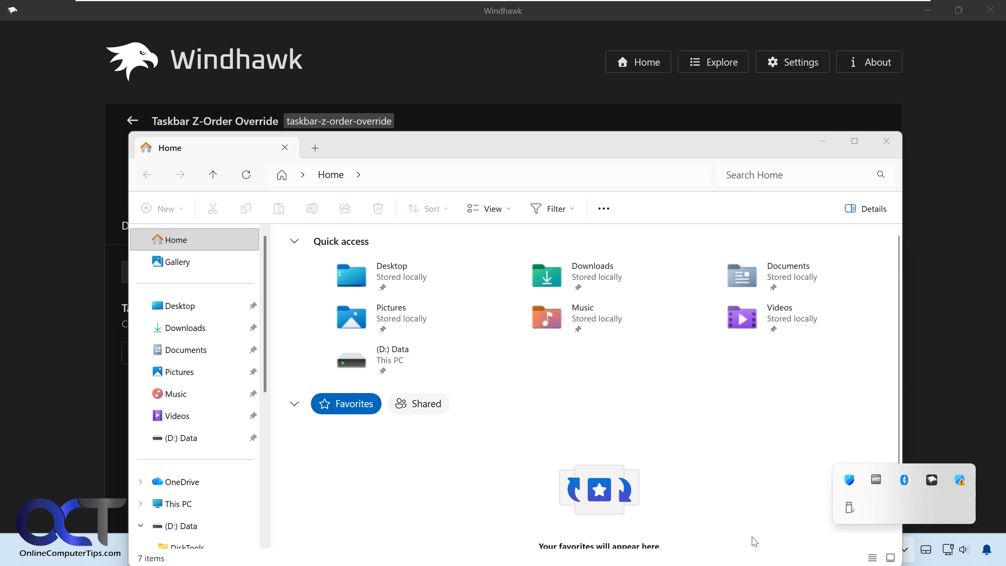
left_click(935, 403)
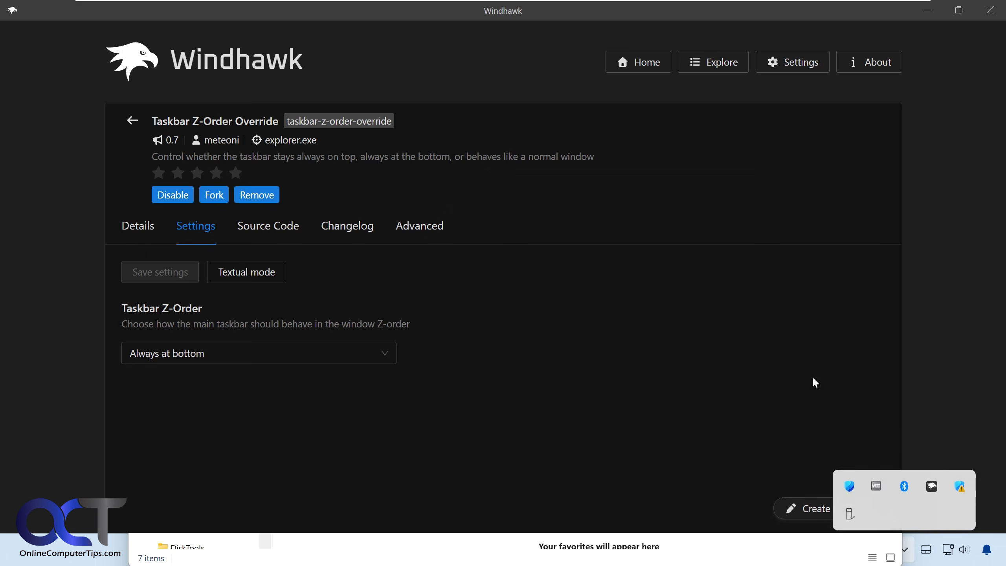
Step: Set the Taskbar Z-Order to Behaves like a normal window again and save the settings
left_click(376, 352)
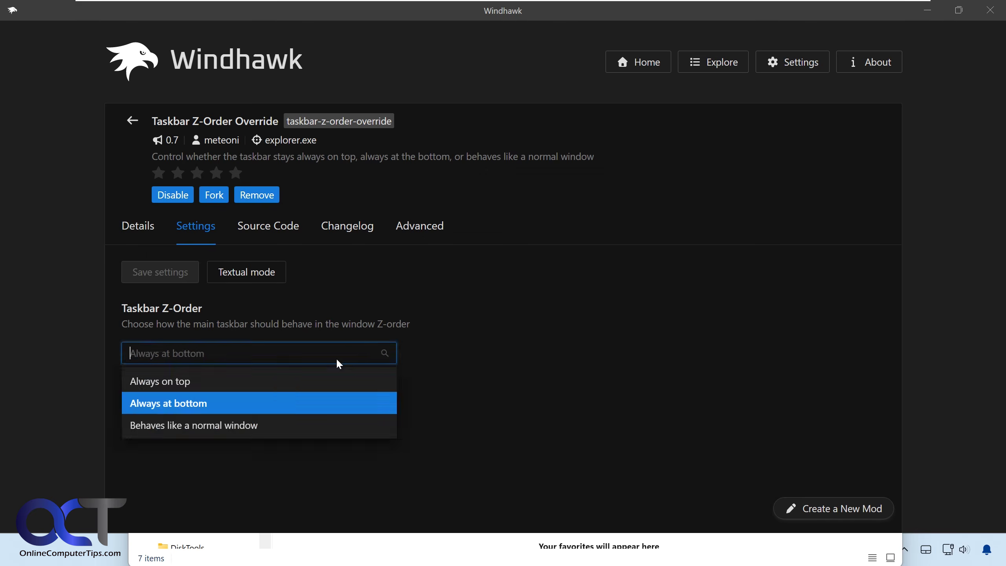
left_click(254, 425)
left_click(182, 283)
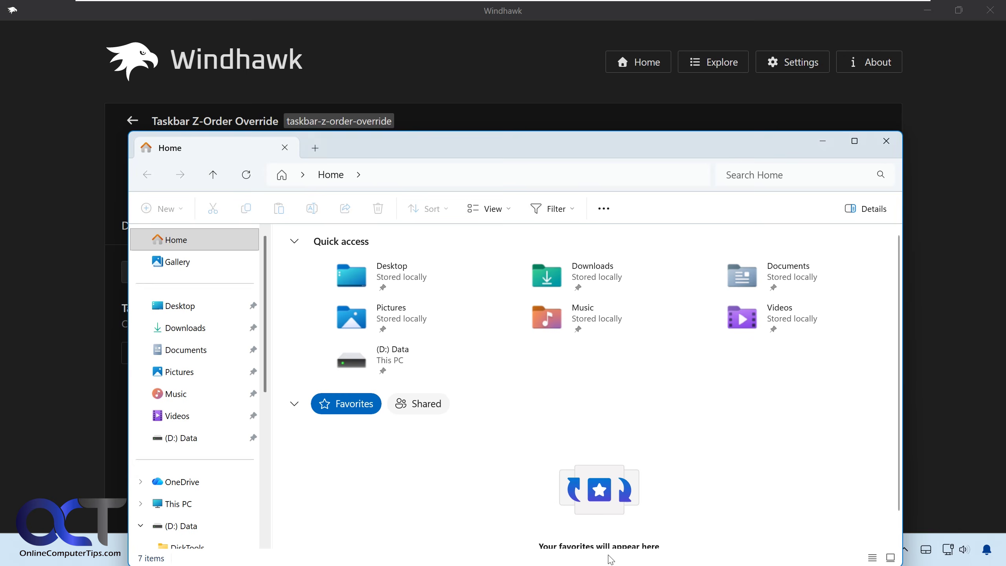
Step: Test the normal-window mode by bringing the taskbar and File Explorer in front of each other, and minimize File Explorer
left_click(609, 551)
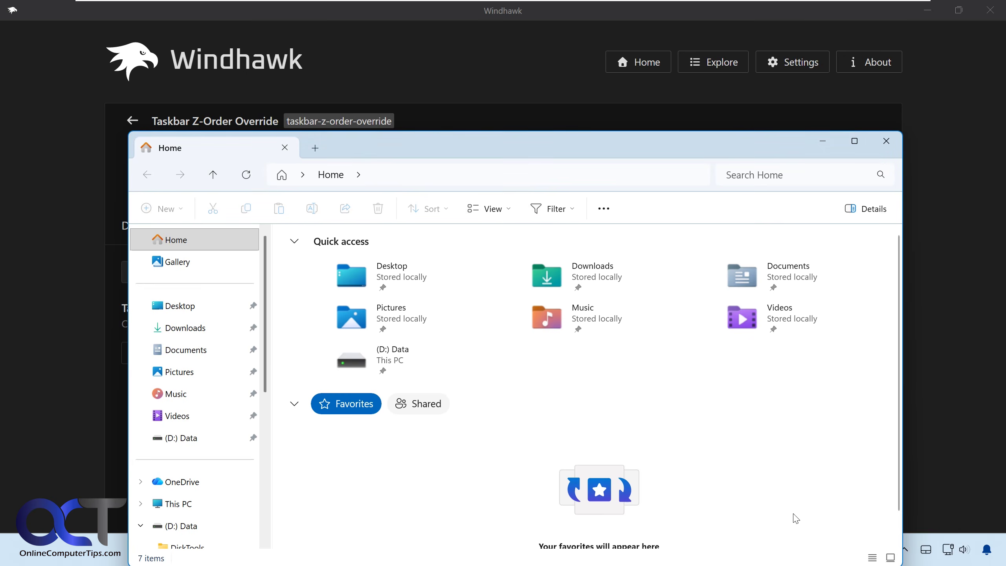
left_click(906, 552)
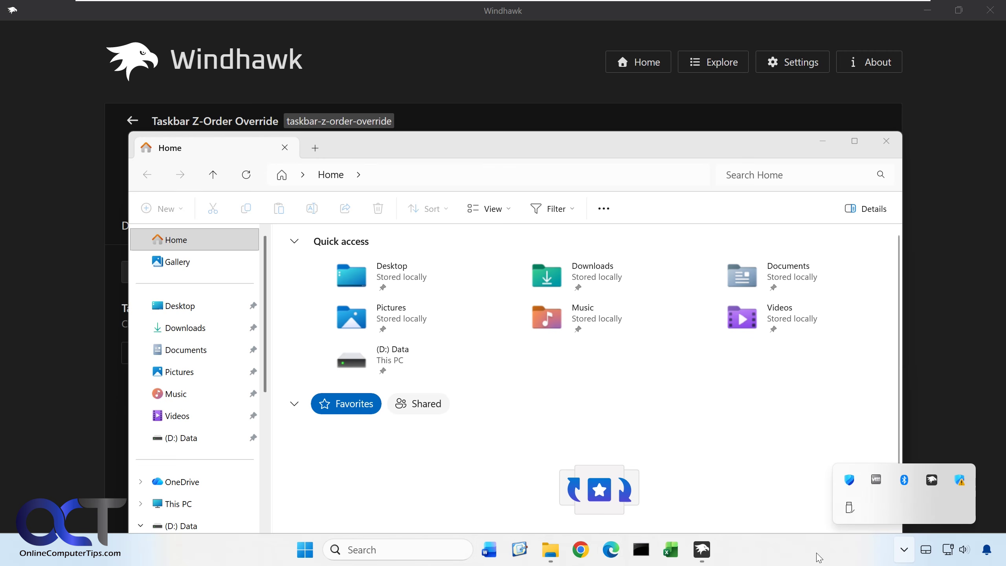
left_click(919, 418)
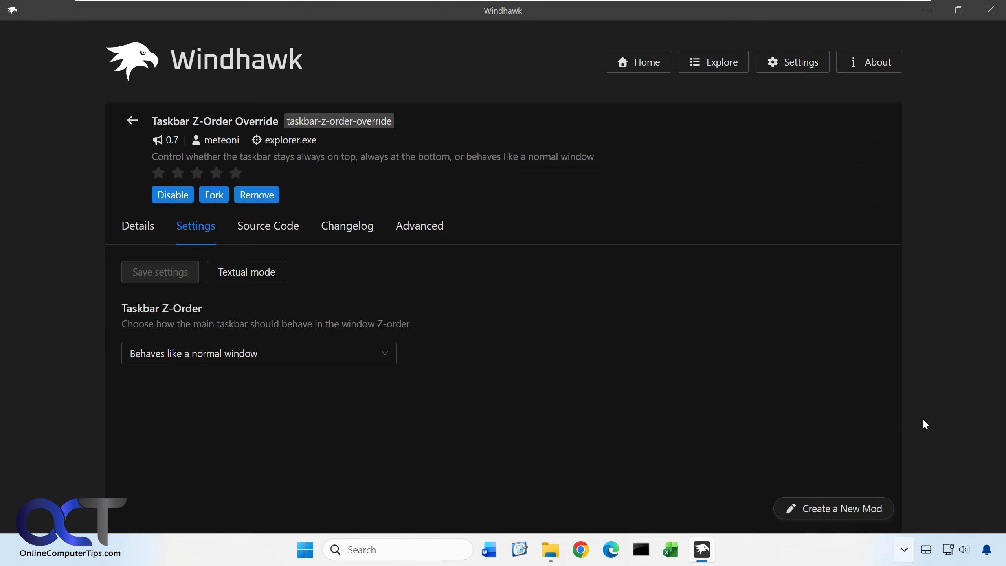
left_click(550, 553)
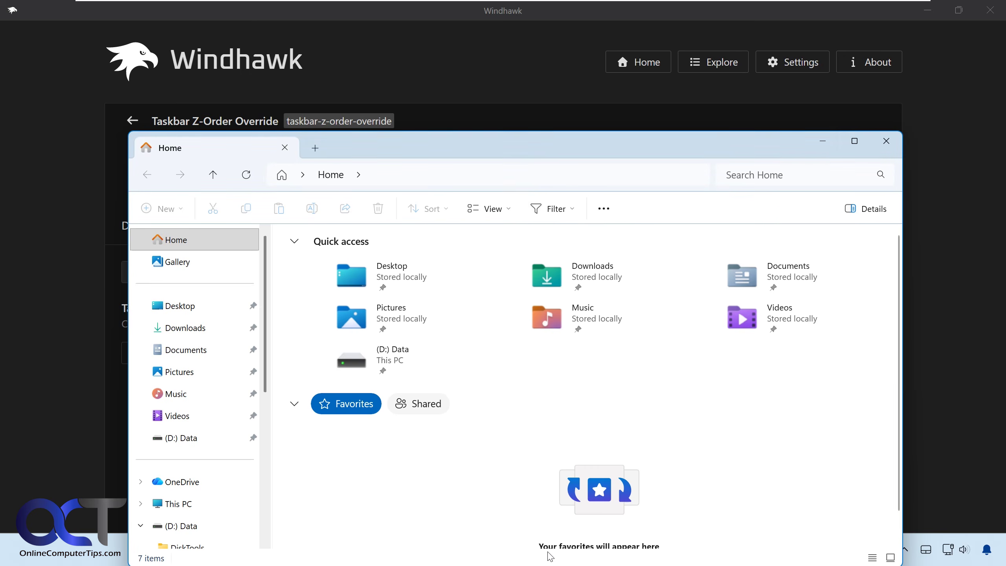
left_click(815, 142)
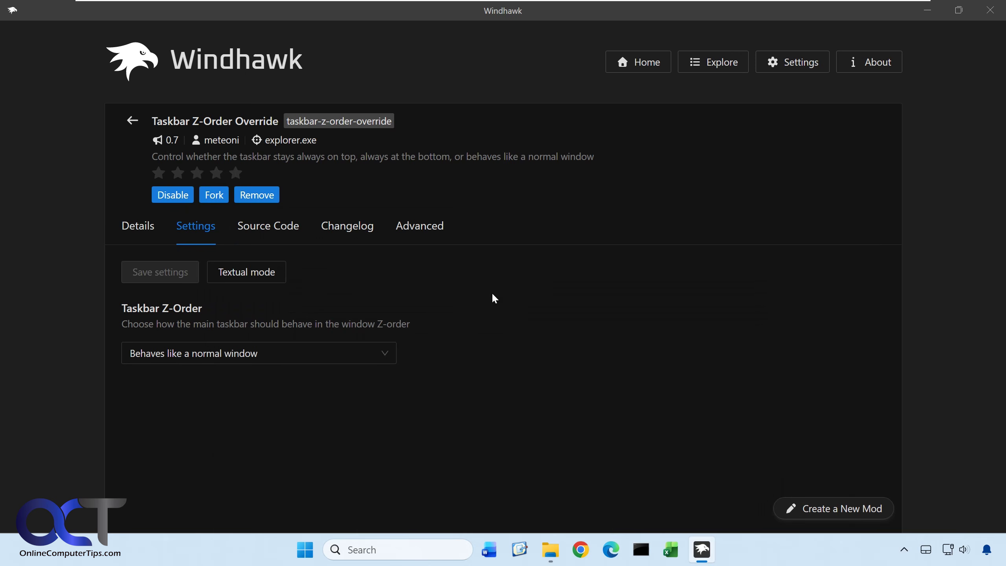
Step: Set the Taskbar Z-Order to Always on top and save the settings
left_click(259, 344)
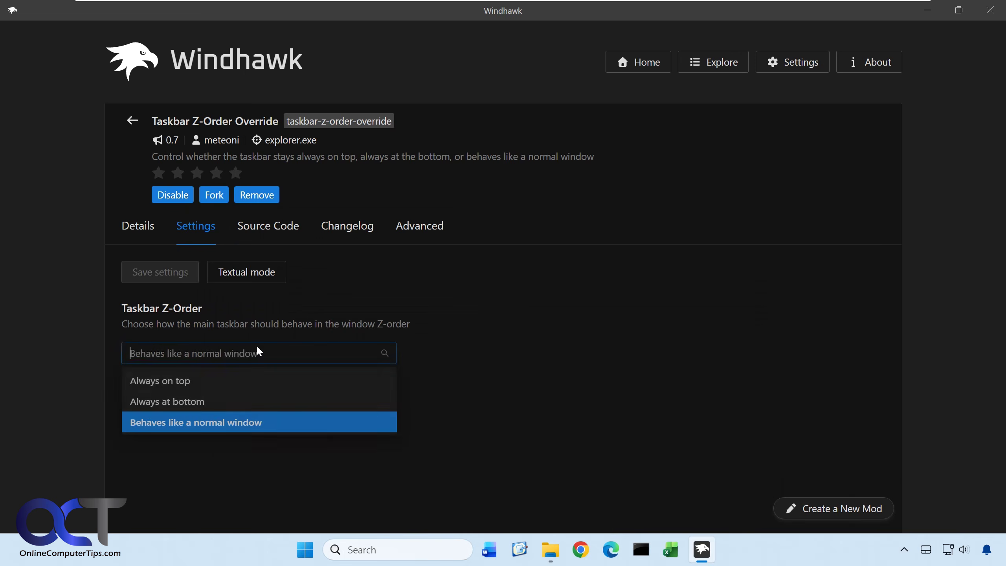
left_click(204, 379)
left_click(181, 282)
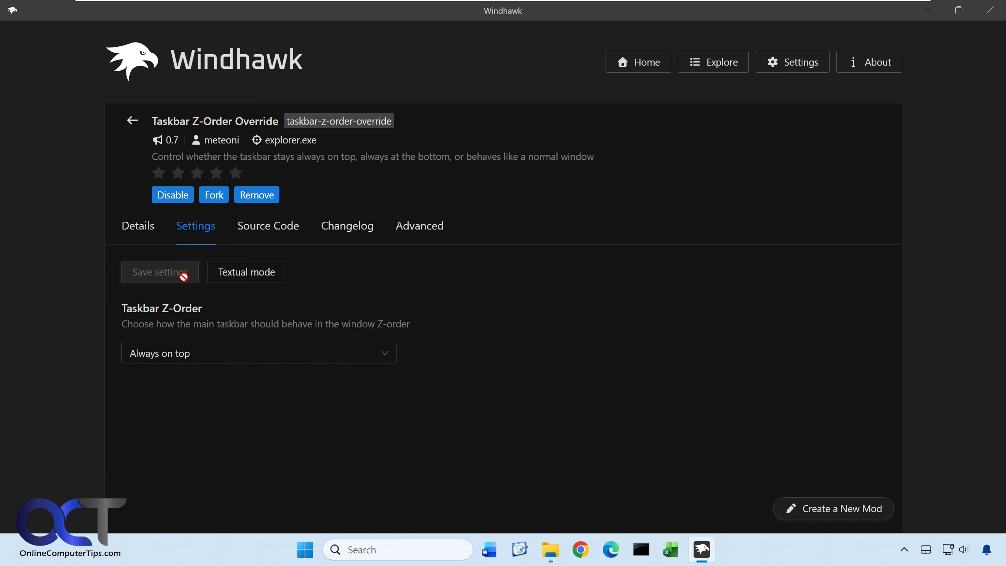
Step: Test the Always on top mode by restoring and minimizing File Explorer, and check the hidden tray icons for Windhawk
left_click(552, 550)
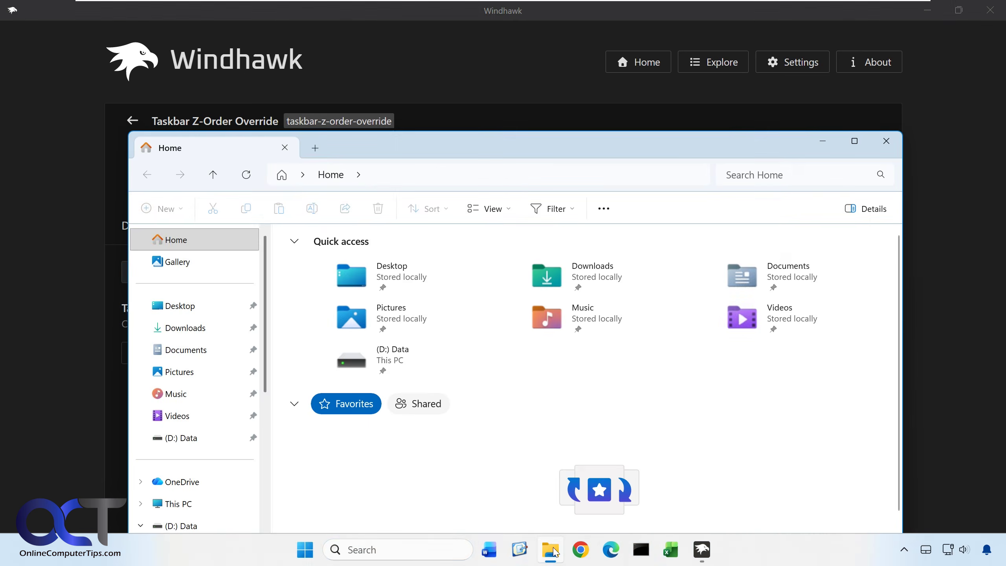
left_click(551, 550)
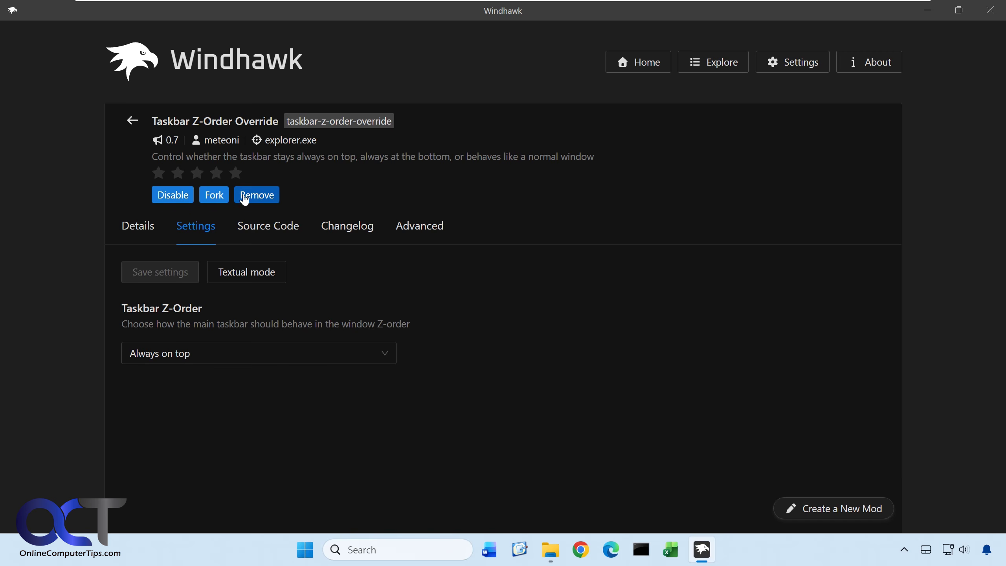
left_click(904, 549)
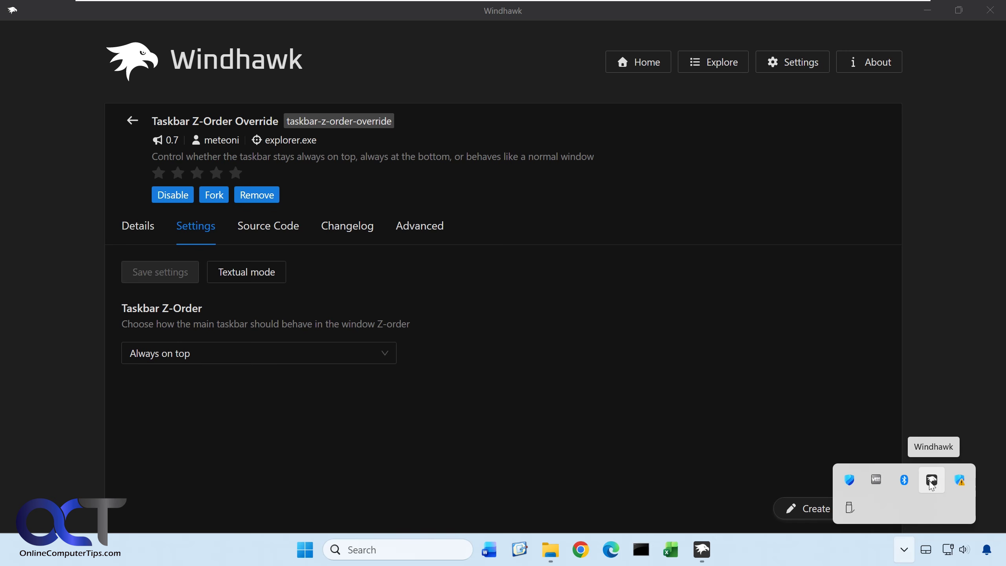
left_click(763, 562)
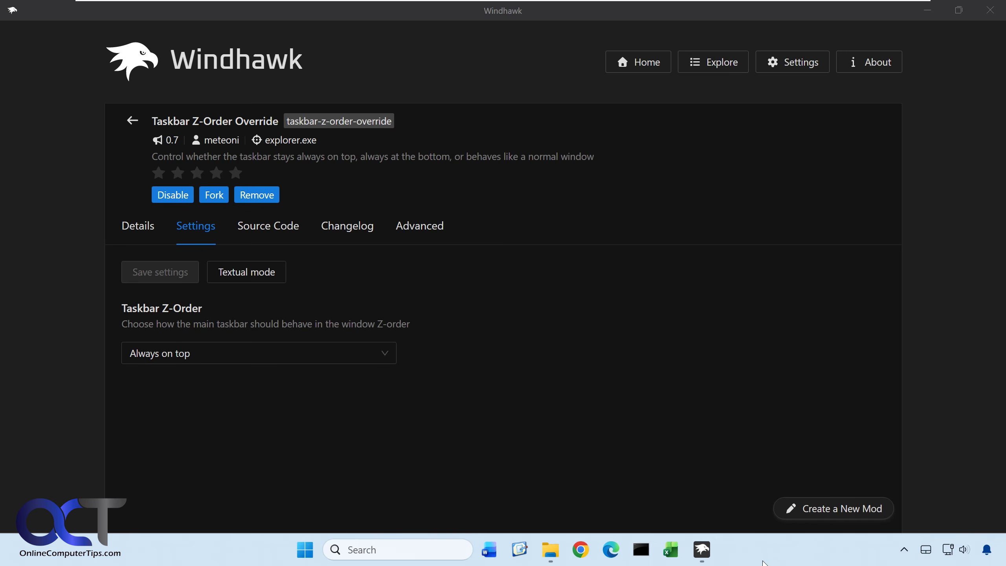